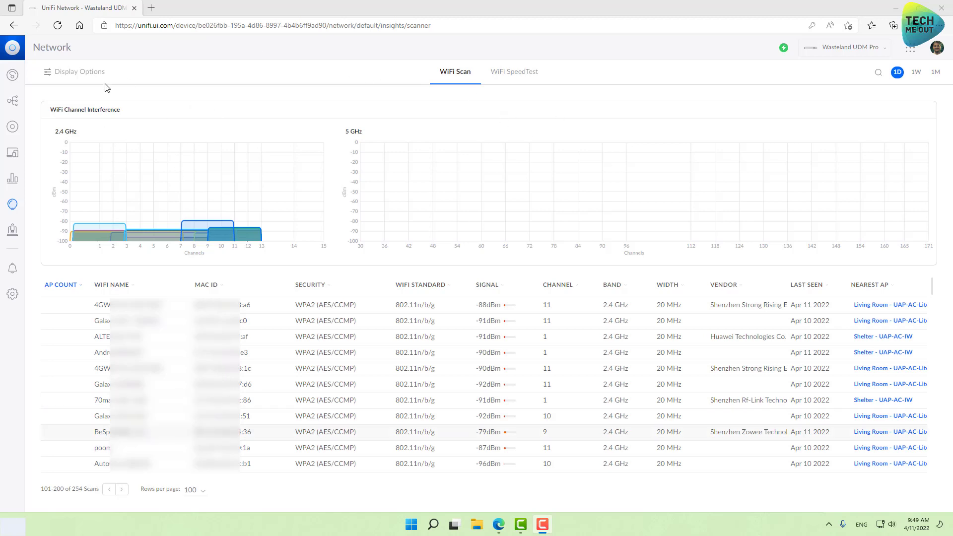
Refresh the WiFi scan to see nearby networks across 2.4 GHz channels 1–13
{"action": "left_click", "coordinate": [16, 208]}
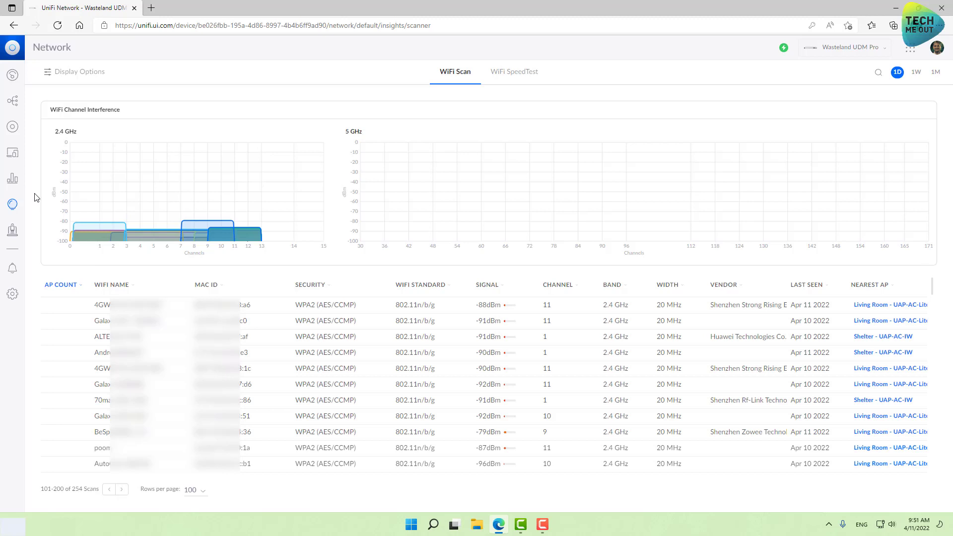
{"action": "left_click", "coordinate": [12, 132]}
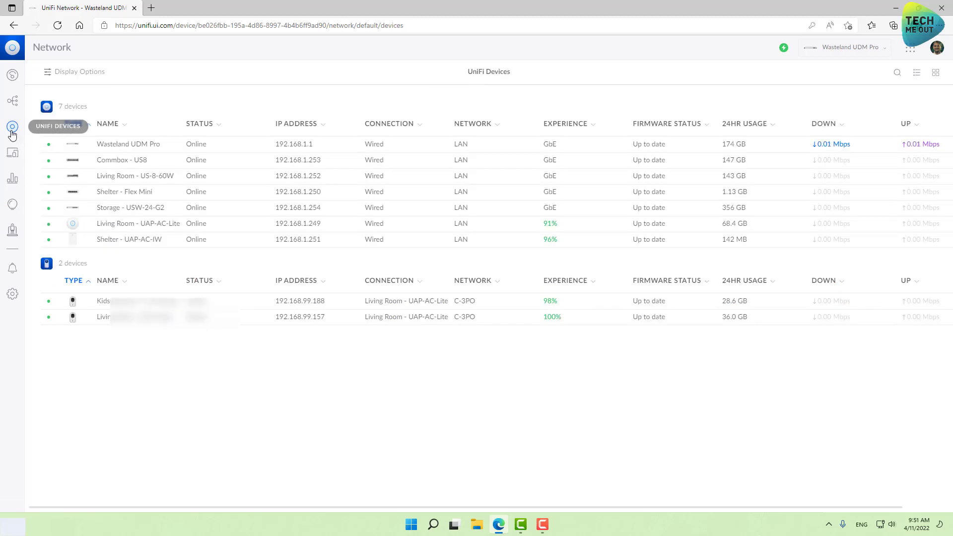
{"action": "left_click", "coordinate": [119, 229]}
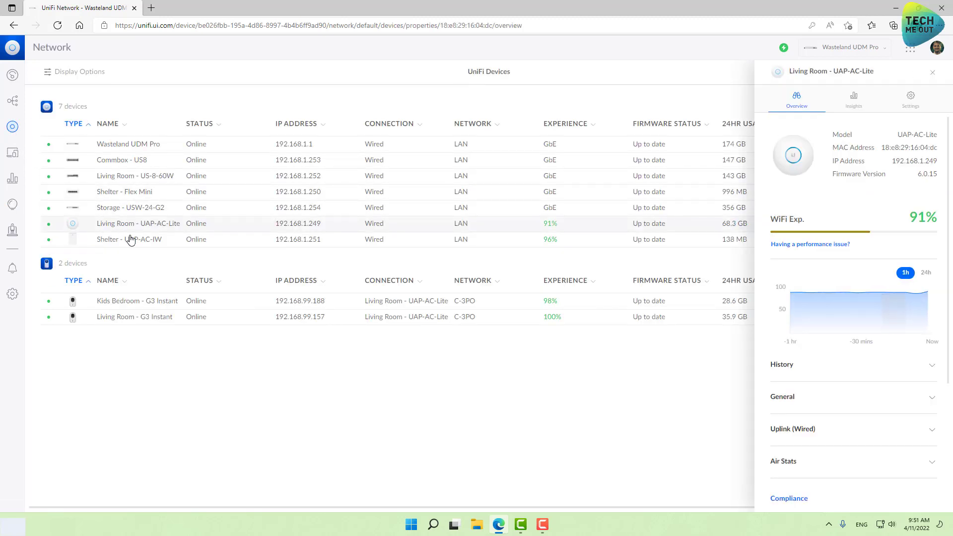
{"action": "left_click", "coordinate": [909, 110]}
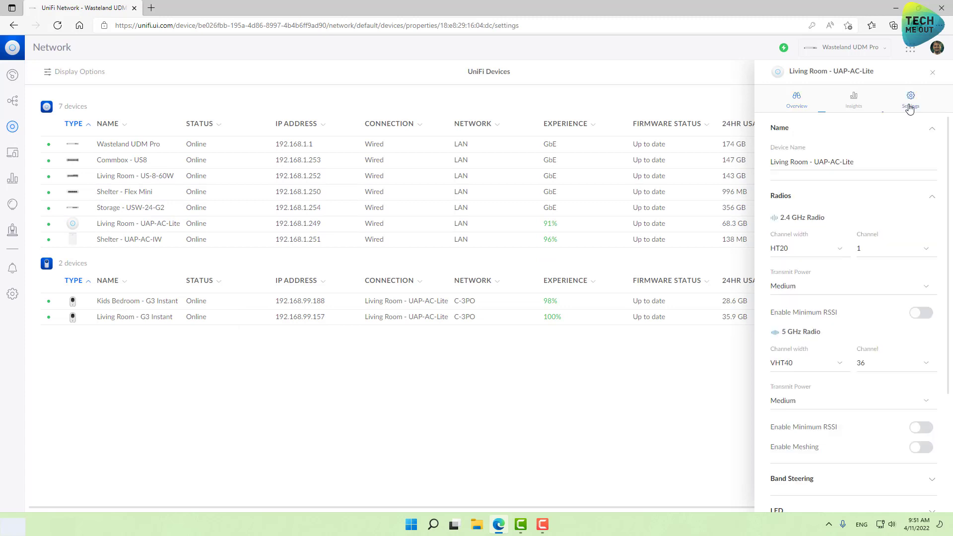
{"action": "left_click", "coordinate": [886, 195]}
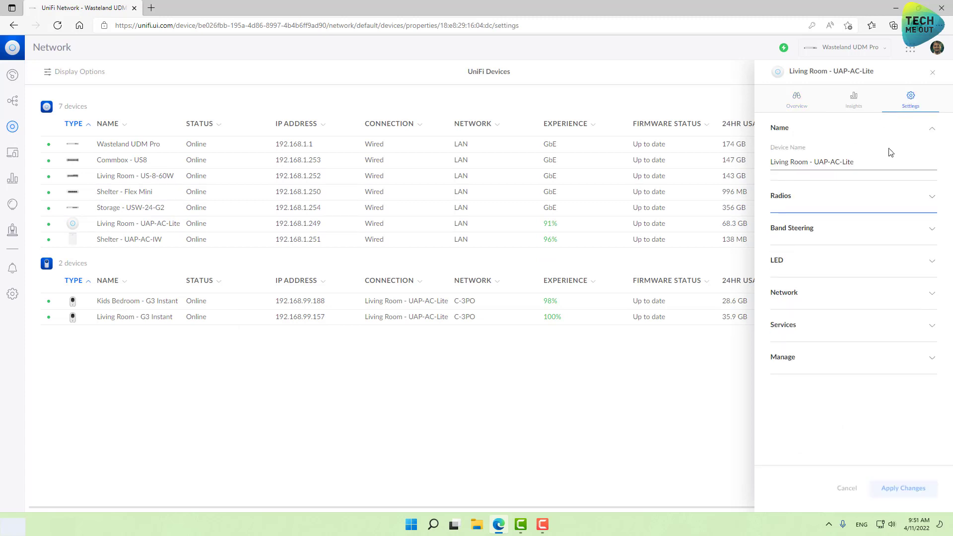
{"action": "left_click", "coordinate": [879, 147]}
{"action": "left_click", "coordinate": [804, 170]}
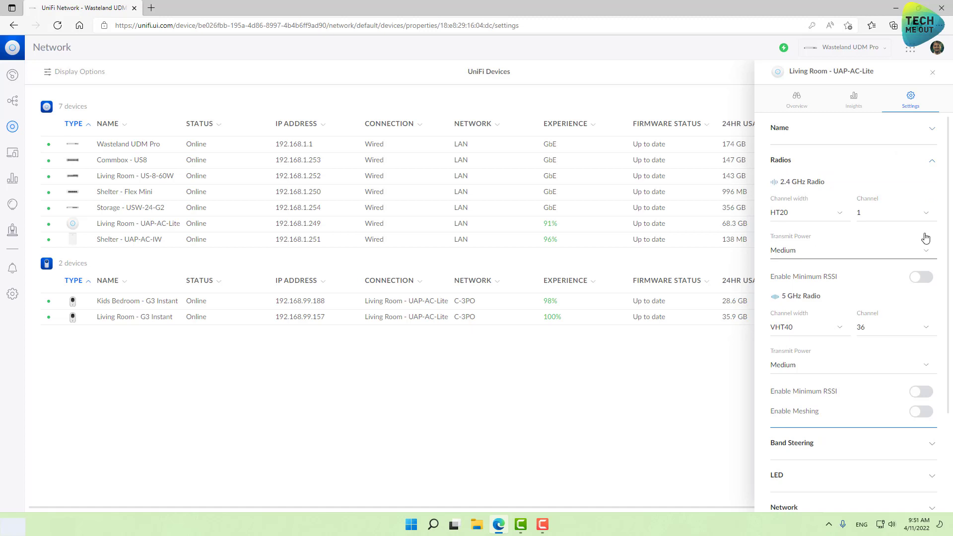
{"action": "left_click", "coordinate": [889, 221]}
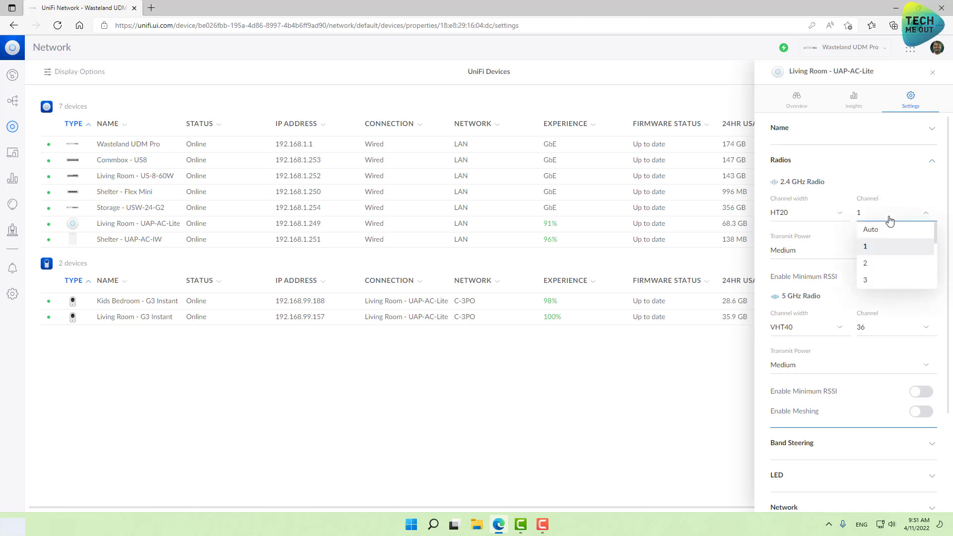
{"action": "left_click", "coordinate": [886, 255]}
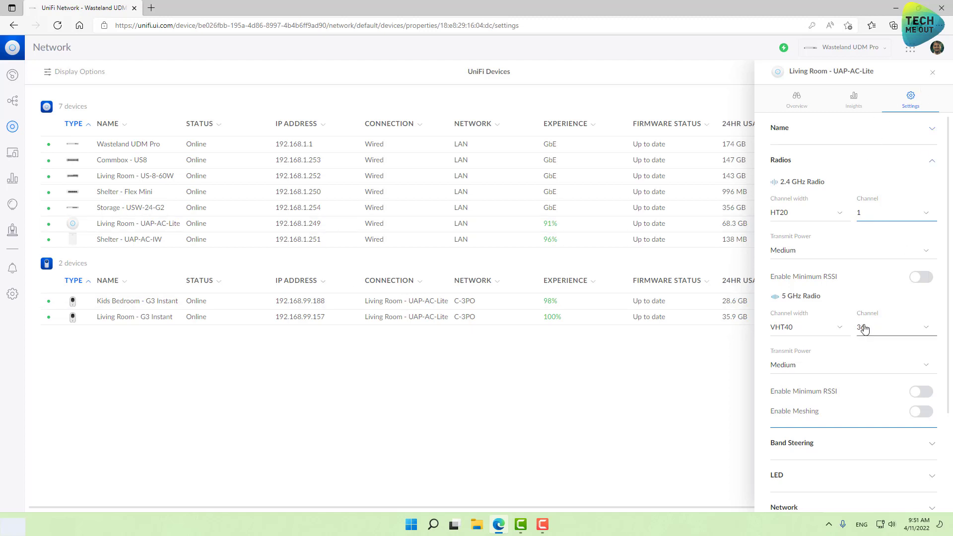
{"action": "scroll", "coordinate": [871, 397], "scroll_direction": "down", "scroll_amount": 3}
{"action": "left_click", "coordinate": [933, 78]}
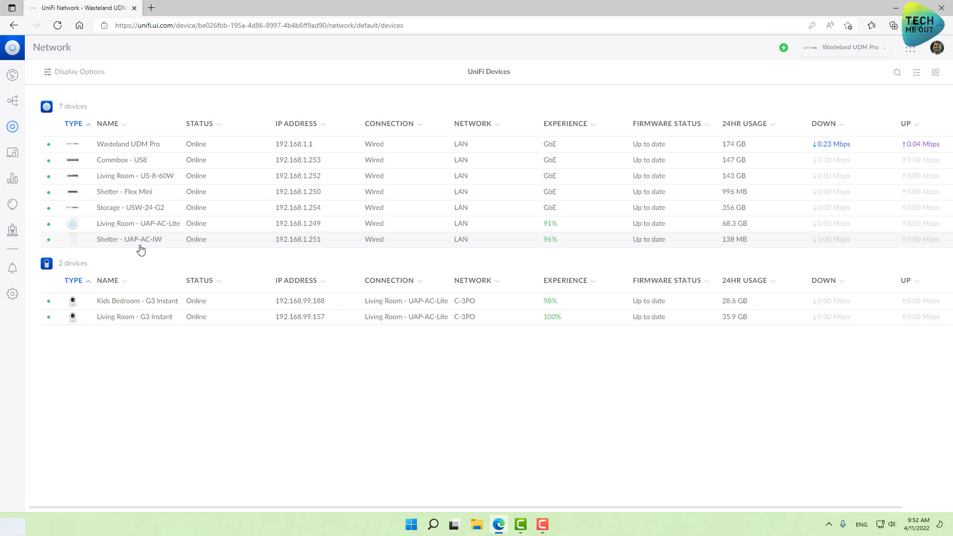
Open Shelter - UAP-AC-IW's settings and expand its radio section
{"action": "left_click", "coordinate": [141, 248]}
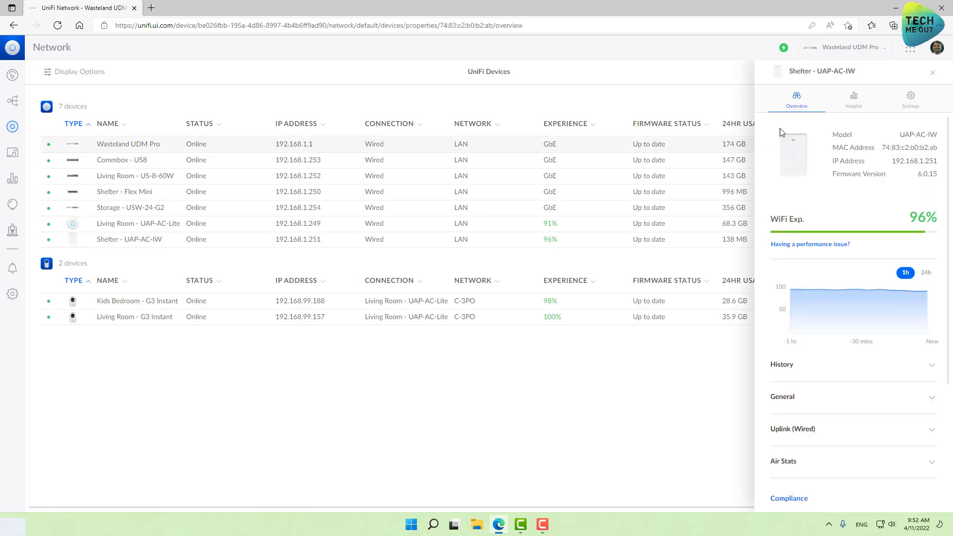
{"action": "left_click", "coordinate": [915, 108]}
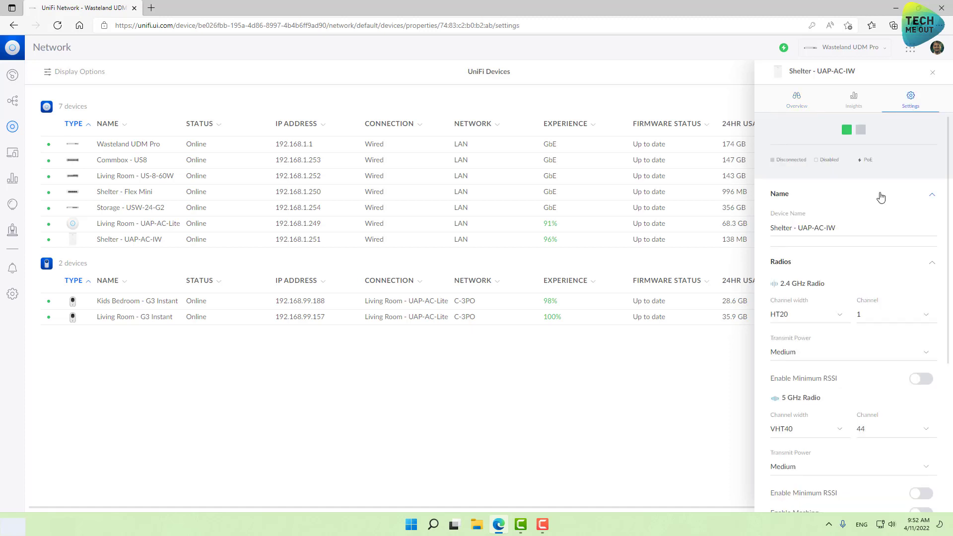
{"action": "left_click", "coordinate": [924, 195]}
{"action": "left_click", "coordinate": [847, 226]}
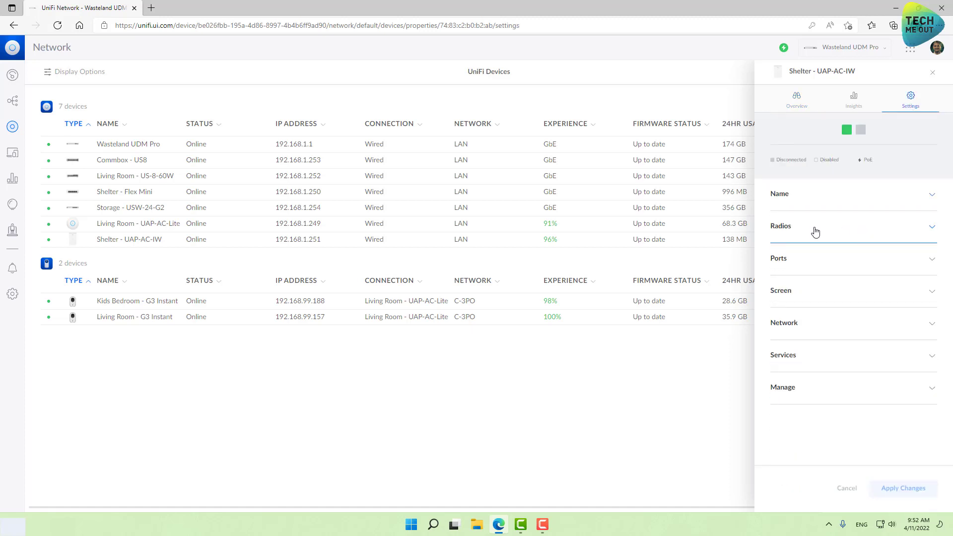
{"action": "left_click", "coordinate": [824, 227]}
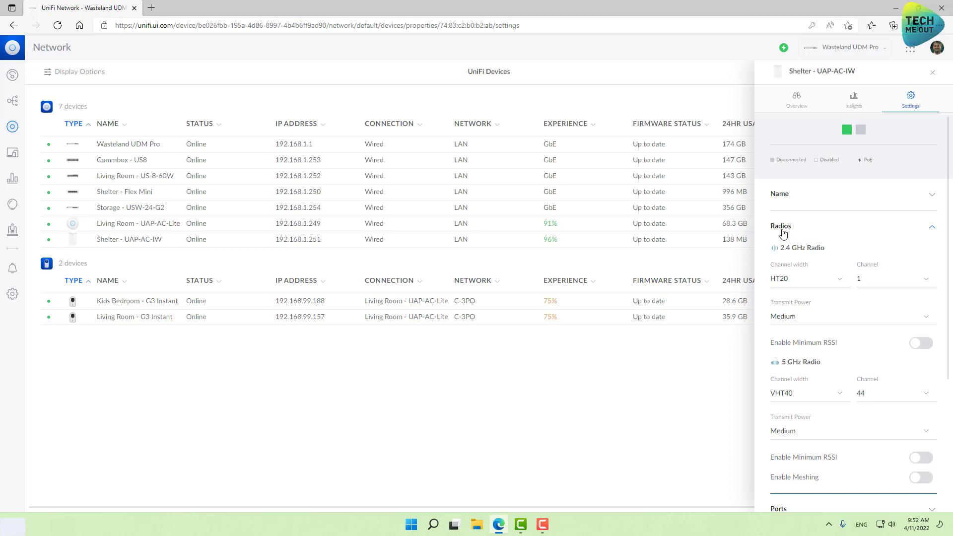
Set the 2.4 GHz radio to channel 6 and apply the change
{"action": "left_click", "coordinate": [877, 282]}
{"action": "scroll", "coordinate": [882, 341], "scroll_direction": "down", "scroll_amount": 2}
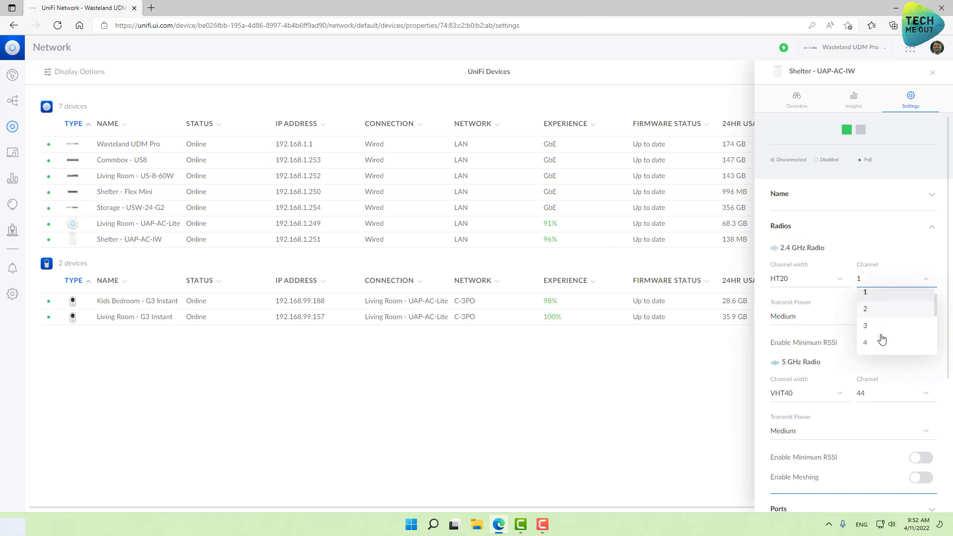
{"action": "scroll", "coordinate": [881, 348], "scroll_direction": "down", "scroll_amount": 1}
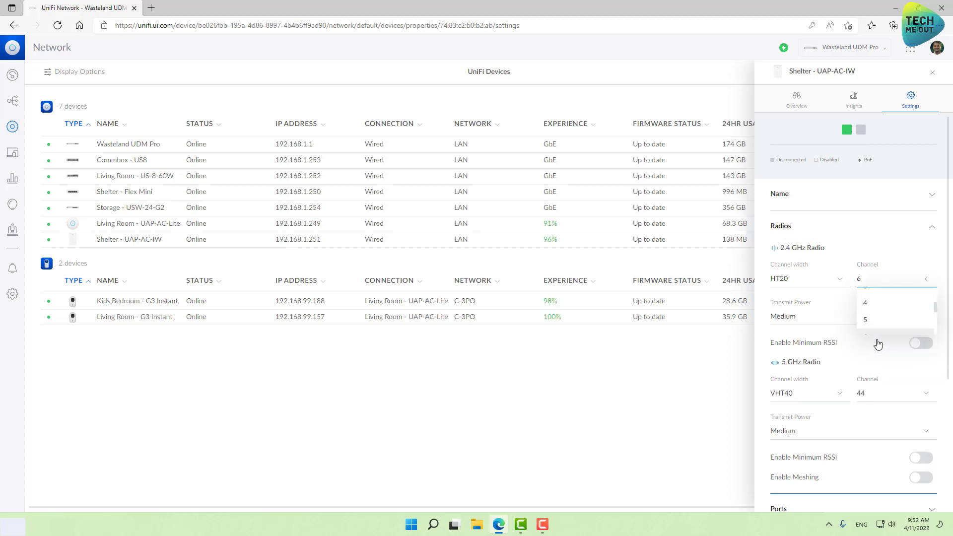
{"action": "left_click", "coordinate": [877, 341]}
{"action": "scroll", "coordinate": [834, 484], "scroll_direction": "down", "scroll_amount": 3}
{"action": "scroll", "coordinate": [834, 484], "scroll_direction": "down", "scroll_amount": 2}
{"action": "left_click", "coordinate": [897, 489]}
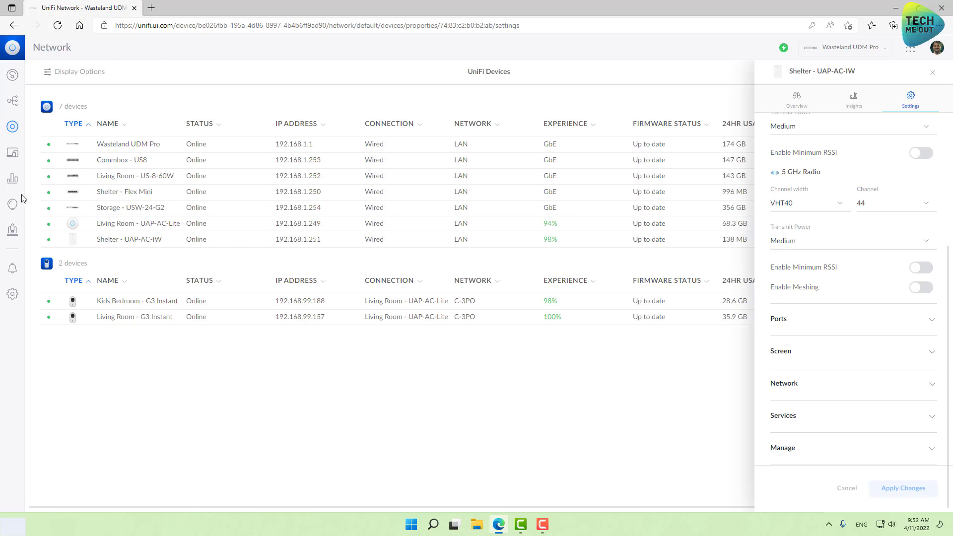
Open WiFi Insights to recheck channel interference on the WiFi Scan
{"action": "left_click", "coordinate": [12, 204]}
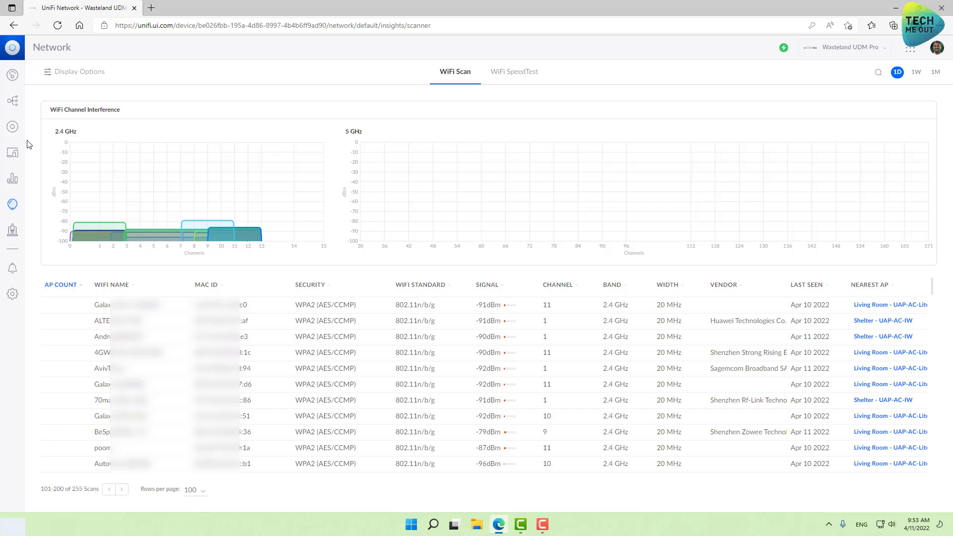
Open the Settings tab of Living Room - UAP-AC-Lite from the devices list
{"action": "left_click", "coordinate": [13, 126]}
{"action": "left_click", "coordinate": [160, 224]}
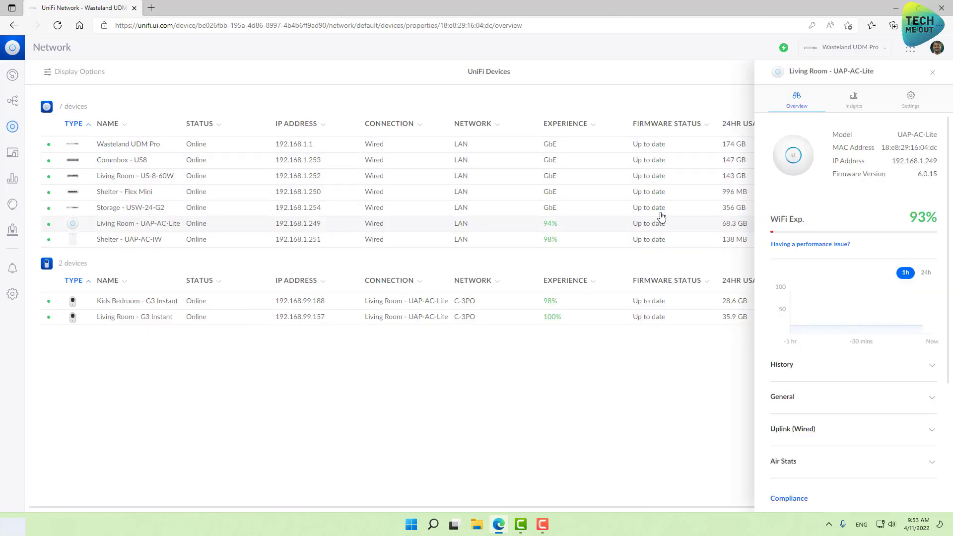
{"action": "left_click", "coordinate": [907, 110]}
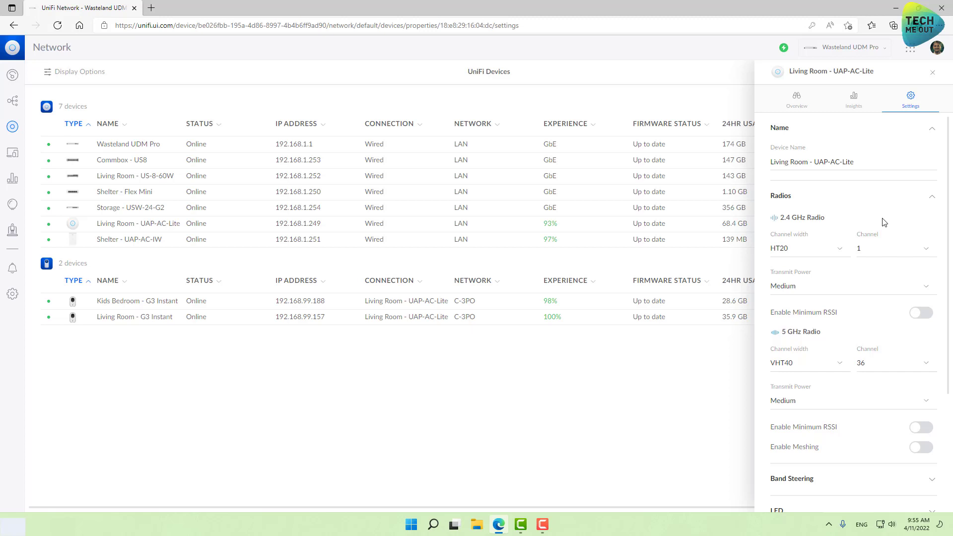
{"action": "left_click", "coordinate": [795, 249]}
{"action": "left_click", "coordinate": [794, 261]}
{"action": "left_click", "coordinate": [798, 367]}
{"action": "left_click", "coordinate": [796, 397]}
{"action": "left_click", "coordinate": [808, 366]}
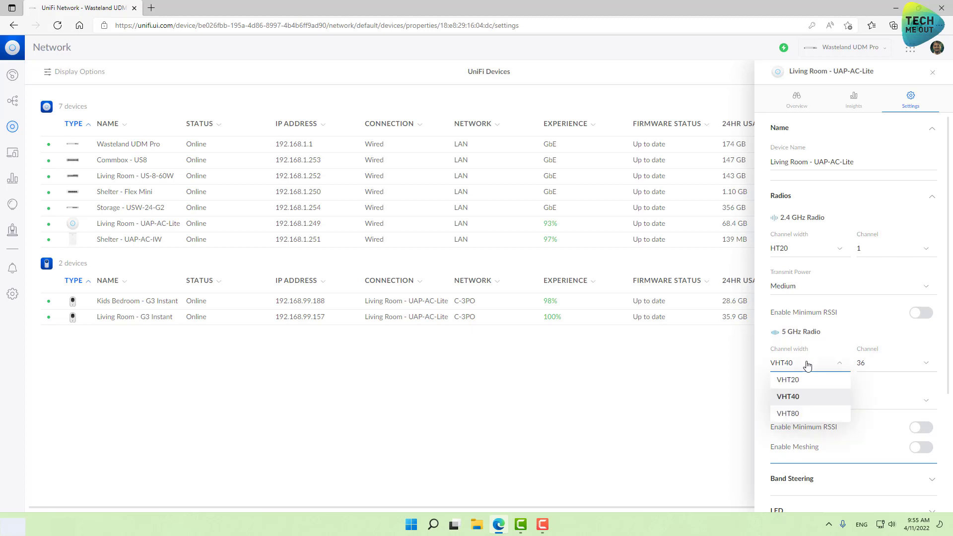
{"action": "left_click", "coordinate": [811, 402]}
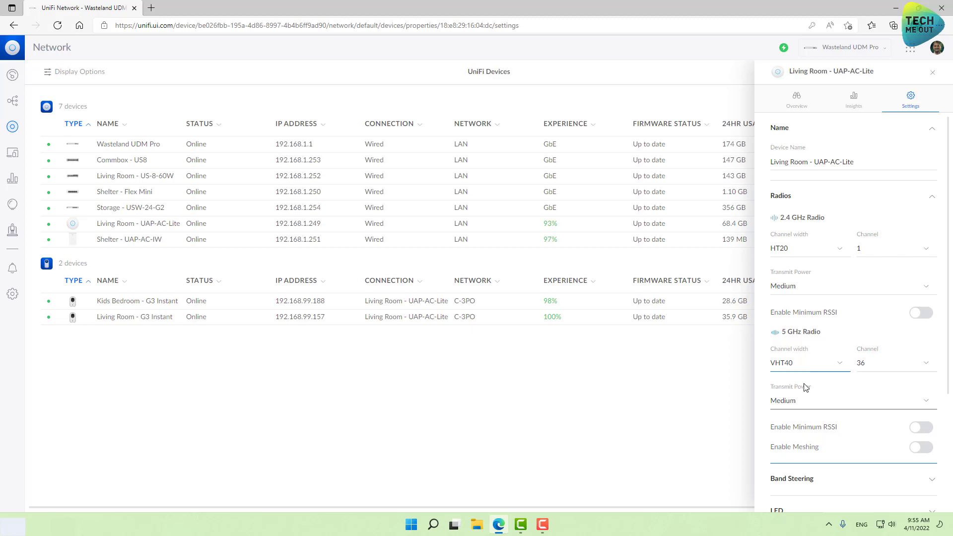
Close the AP panel, review the C-3PO WiFi network settings, then return to UniFi Devices
{"action": "left_click", "coordinate": [933, 73]}
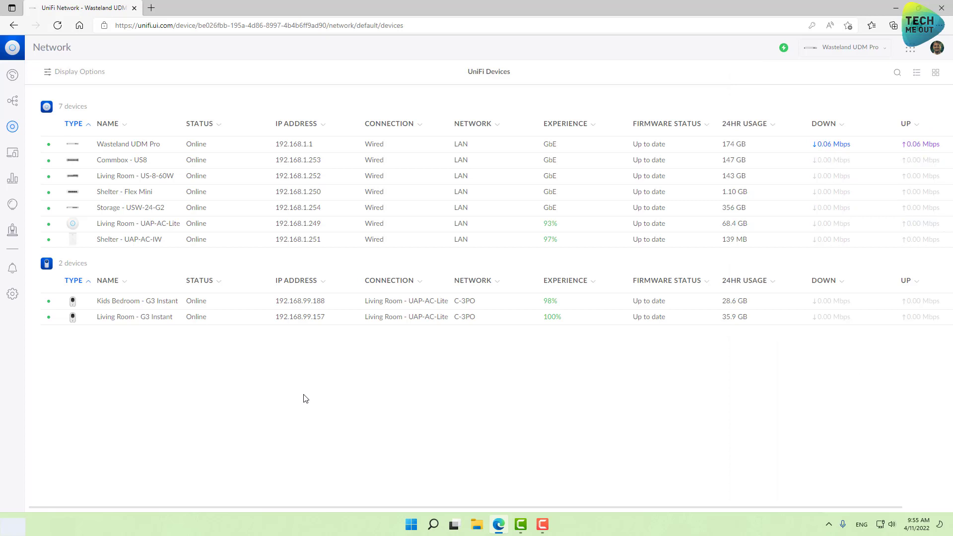
{"action": "left_click", "coordinate": [13, 295]}
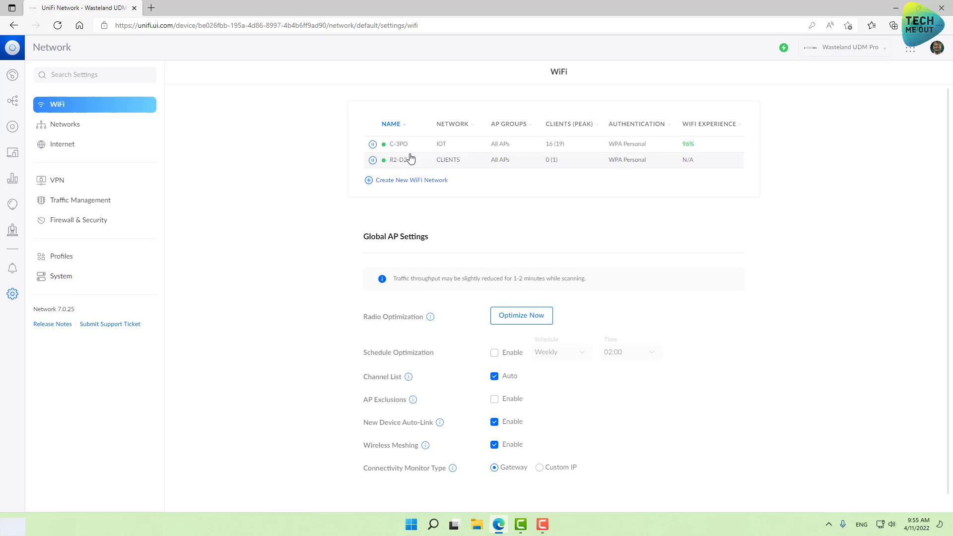
{"action": "left_click", "coordinate": [398, 145]}
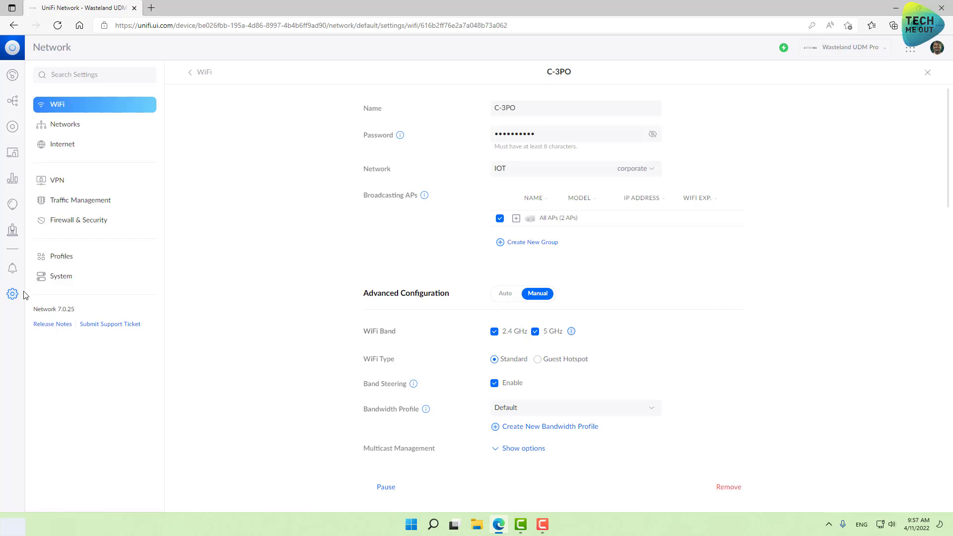
{"action": "left_click", "coordinate": [15, 127]}
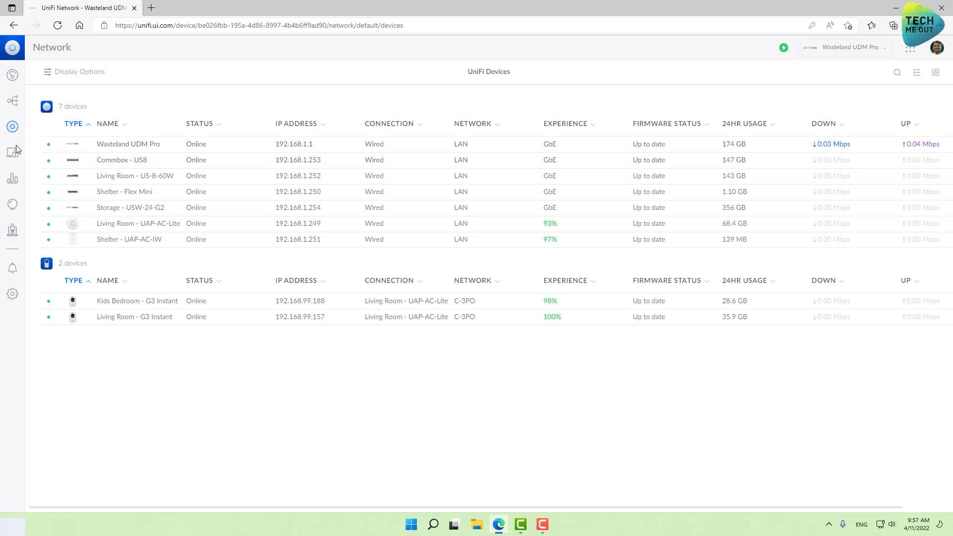
Reopen Living Room - UAP-AC-Lite settings and expand Band Steering, currently Prefer 5 GHz
{"action": "left_click", "coordinate": [110, 226]}
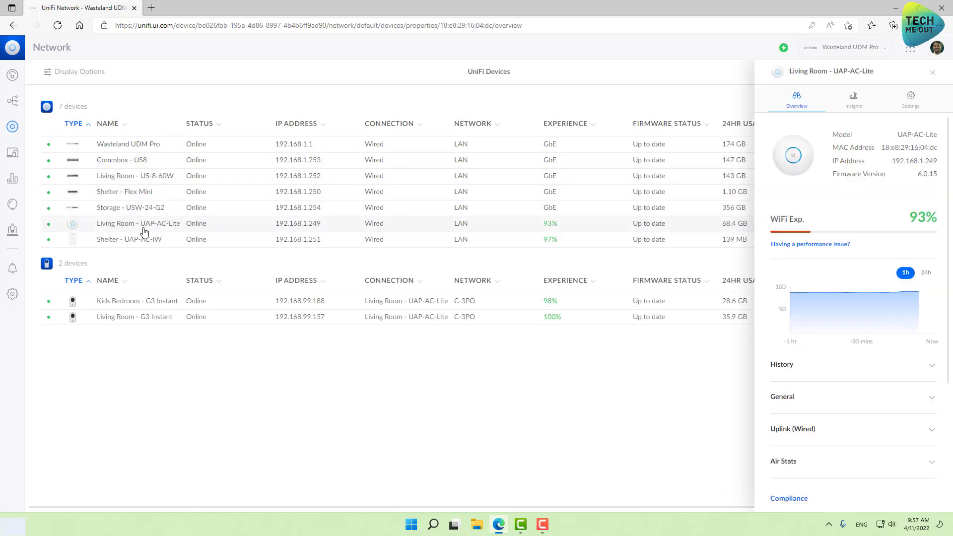
{"action": "left_click", "coordinate": [912, 105]}
{"action": "scroll", "coordinate": [863, 187], "scroll_direction": "down", "scroll_amount": 4}
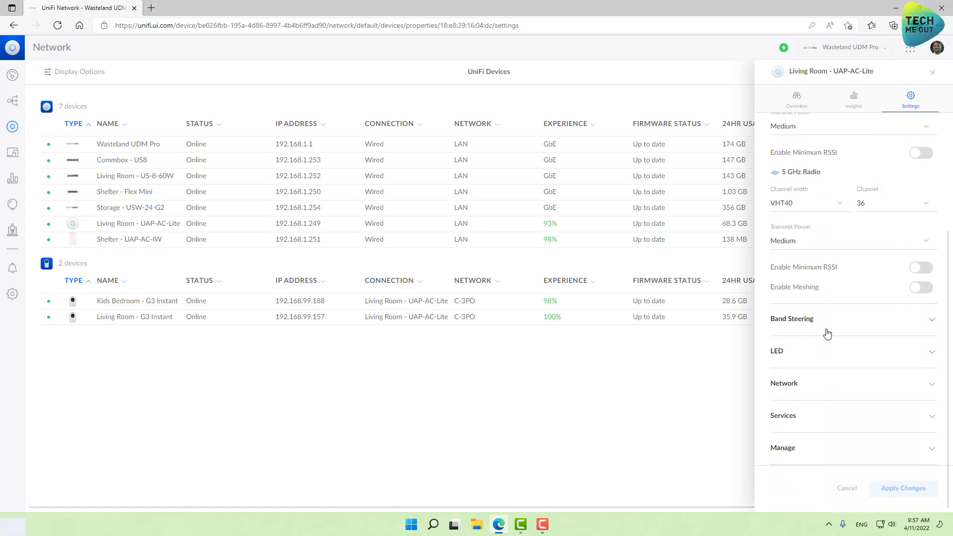
{"action": "left_click", "coordinate": [814, 324]}
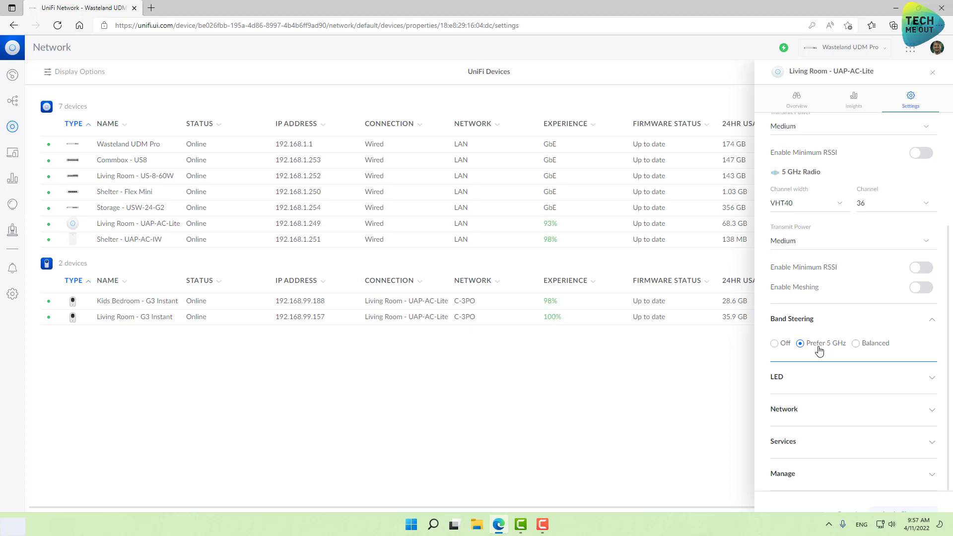
Close the access point panel, then reopen Living Room - UAP-AC-Lite's details
{"action": "left_click", "coordinate": [933, 73]}
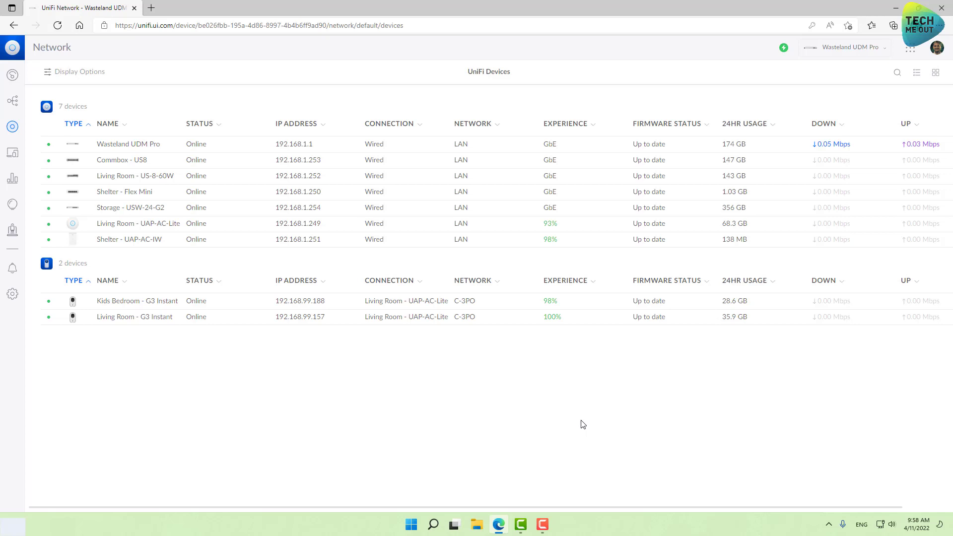
{"action": "left_click", "coordinate": [117, 226]}
Keep Living Room - UAP-AC-Lite's 2.4 GHz transmit power at Medium and close its settings
{"action": "left_click", "coordinate": [911, 99]}
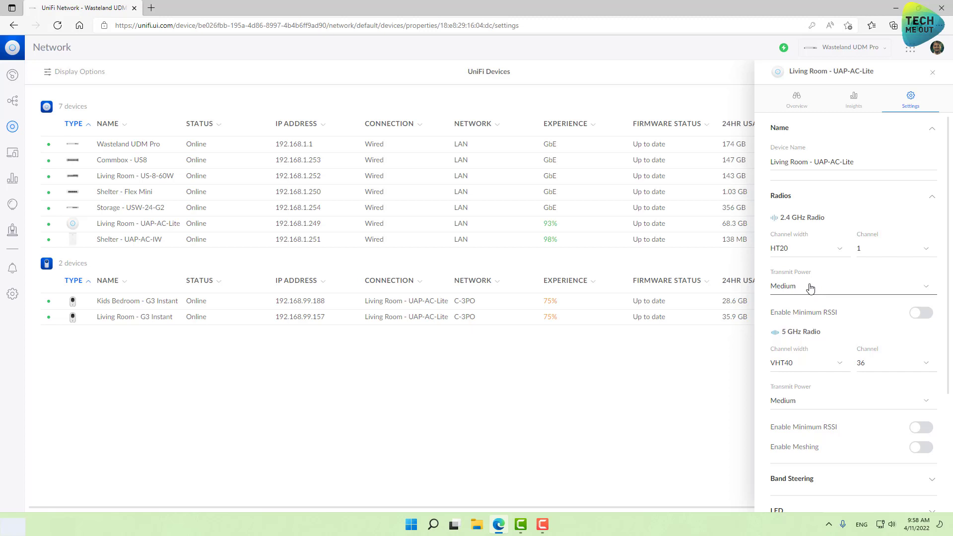
{"action": "left_click", "coordinate": [811, 289]}
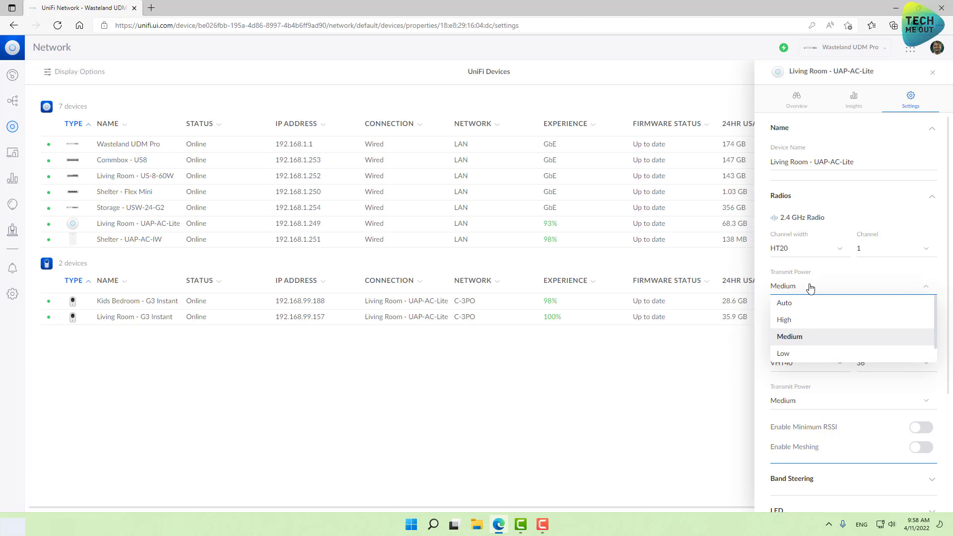
{"action": "left_click", "coordinate": [685, 387]}
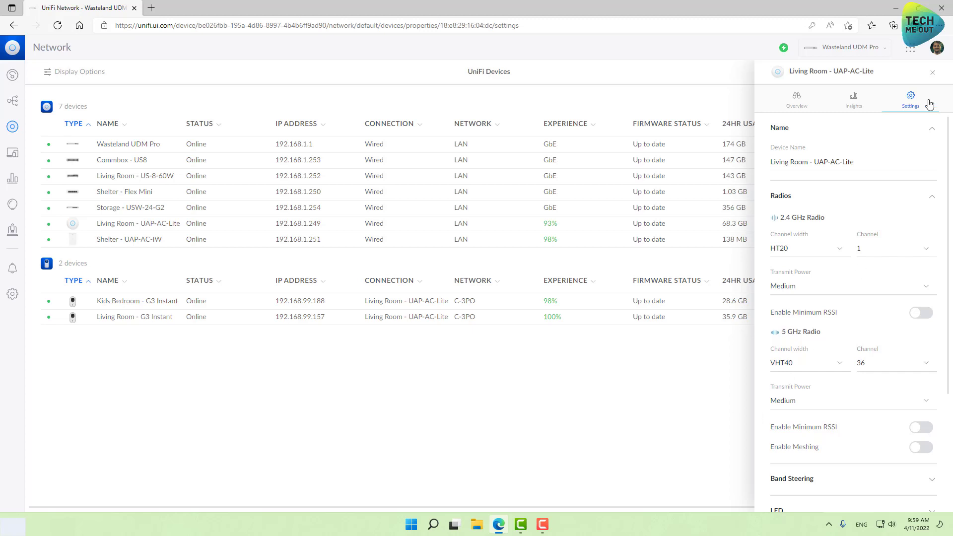
{"action": "left_click", "coordinate": [933, 73]}
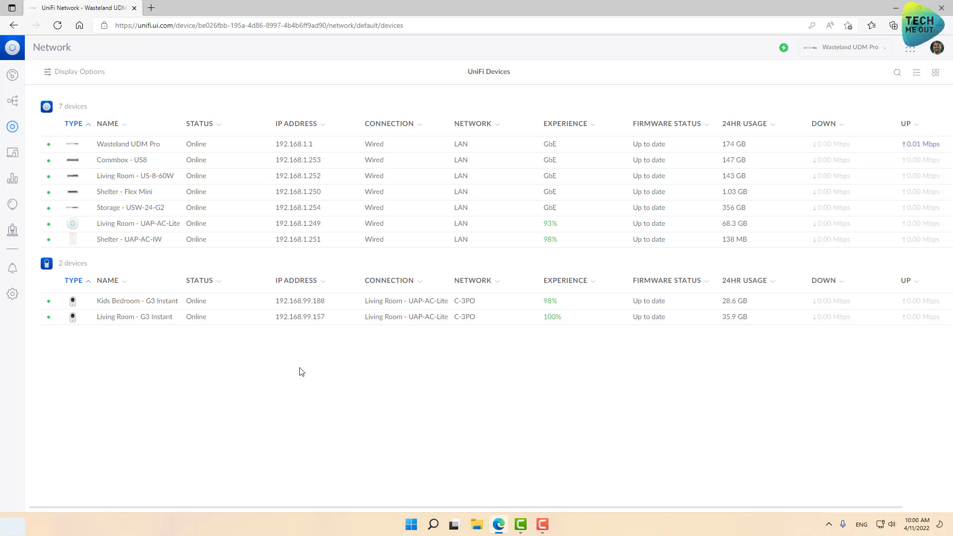
{"action": "left_click", "coordinate": [13, 296]}
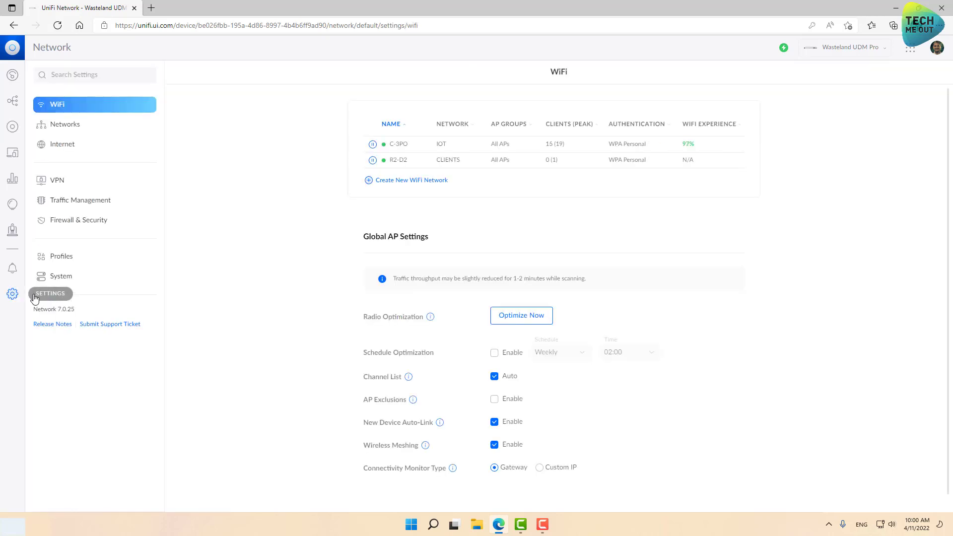